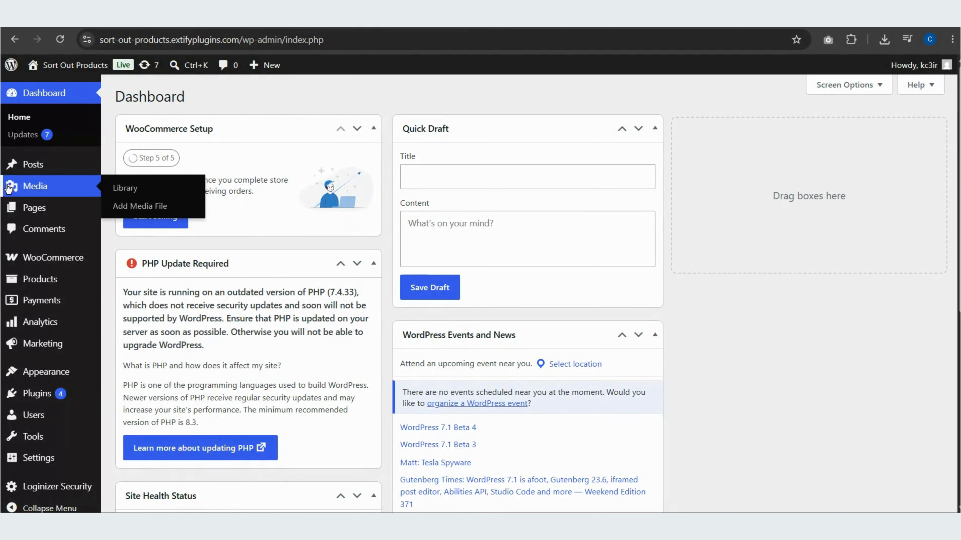
# Activate sorting for the entire shop in the Sort Products shop settings and save them
pyautogui.moveTo(57, 279)
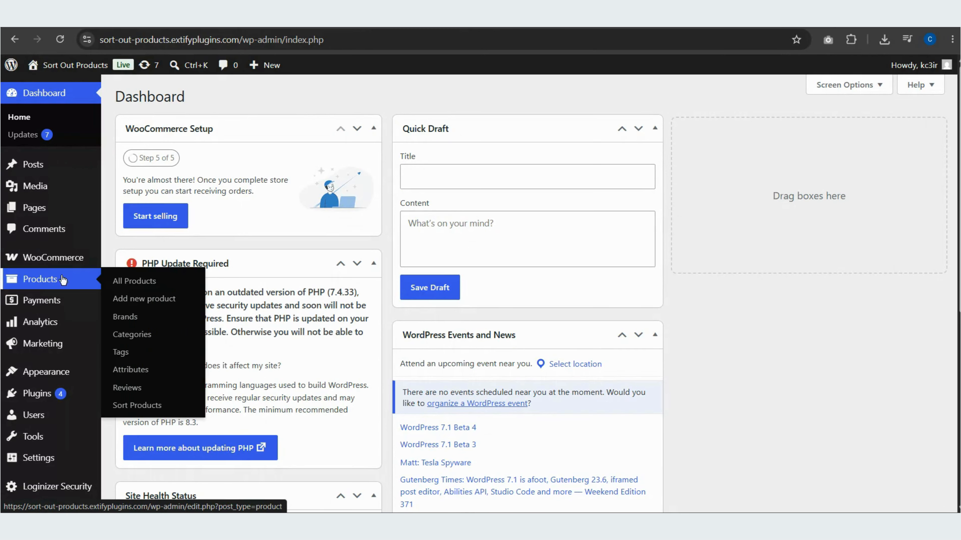
pyautogui.click(137, 405)
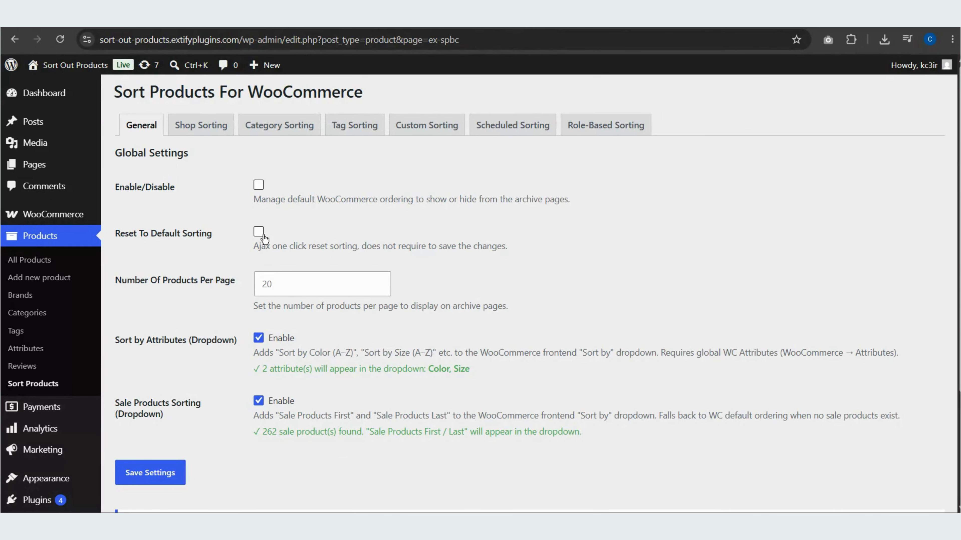
pyautogui.click(213, 132)
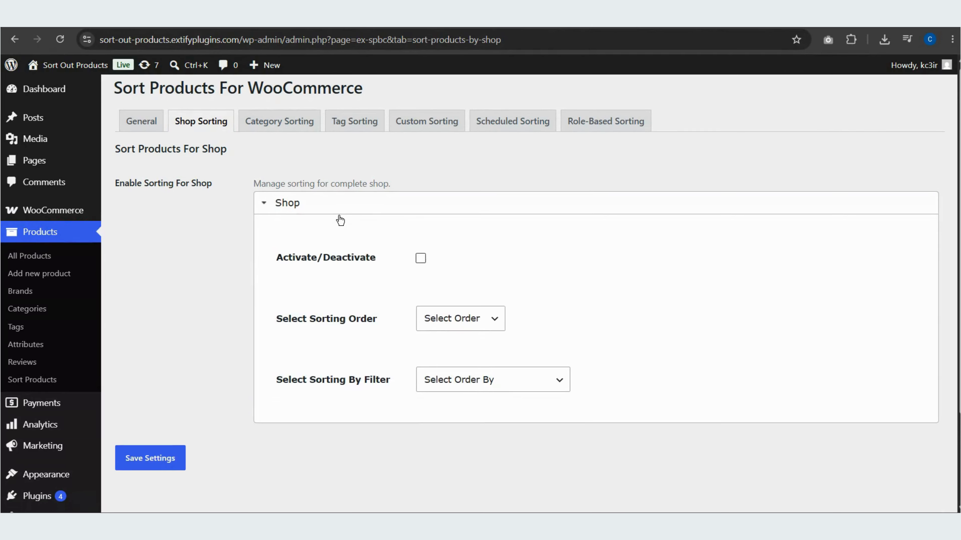
pyautogui.scroll(-2, 423, 192)
pyautogui.click(421, 200)
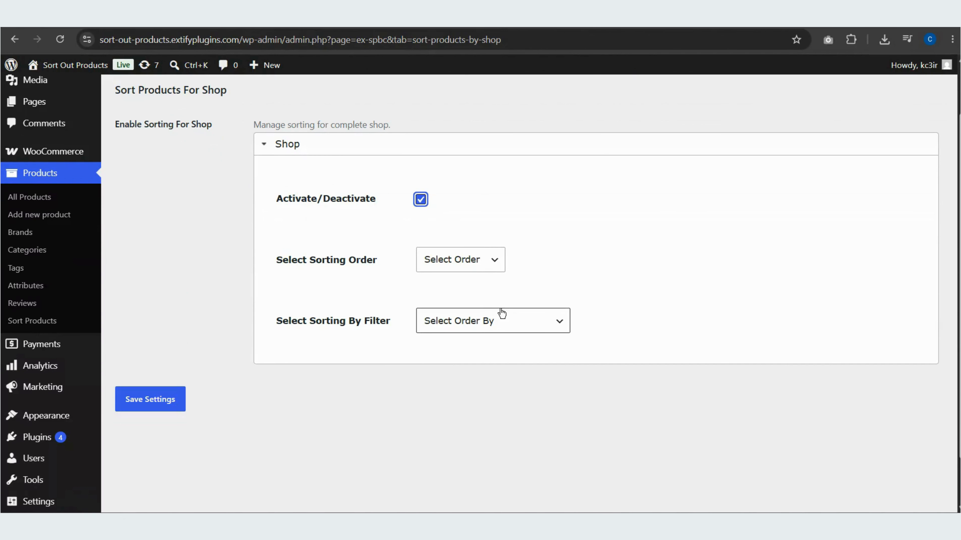
pyautogui.click(513, 323)
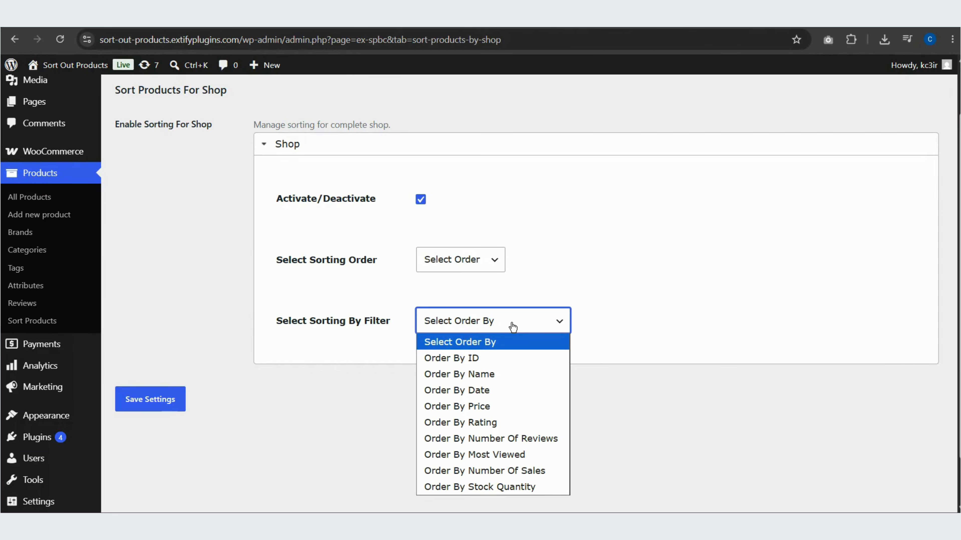
pyautogui.click(511, 324)
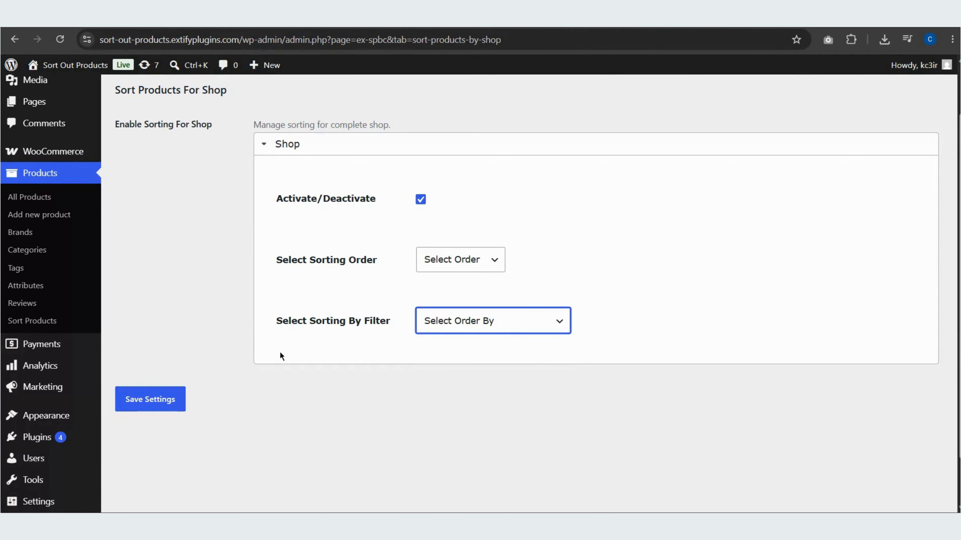
pyautogui.click(171, 401)
# Examine the Clothing category's sorting filter options in the category sorting settings, and open the tag sorting settings
pyautogui.click(309, 126)
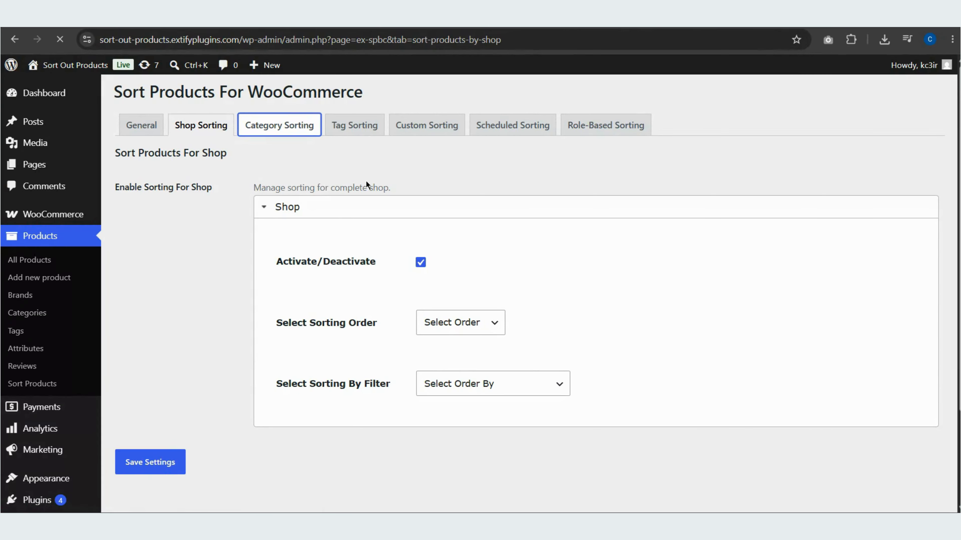
pyautogui.scroll(-1, 366, 181)
pyautogui.scroll(-3, 366, 184)
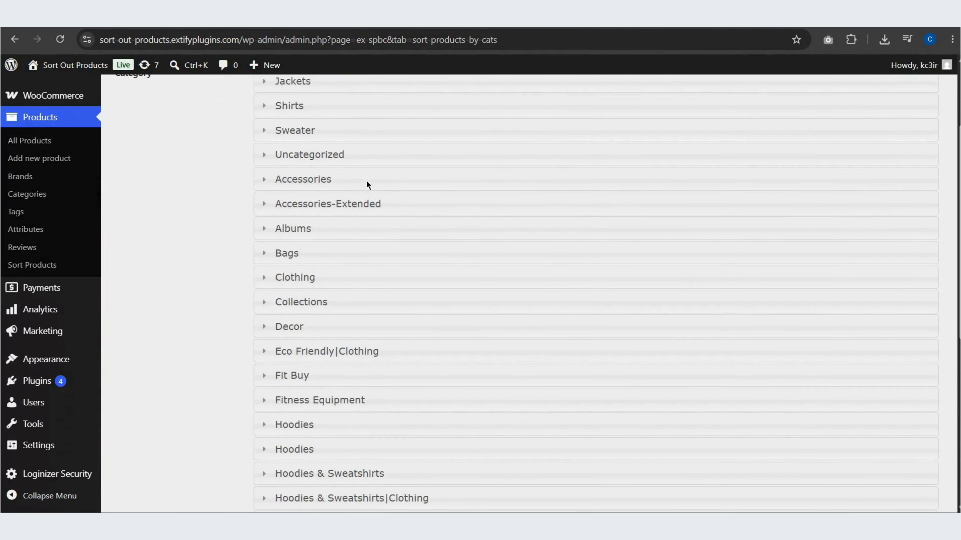
pyautogui.click(266, 154)
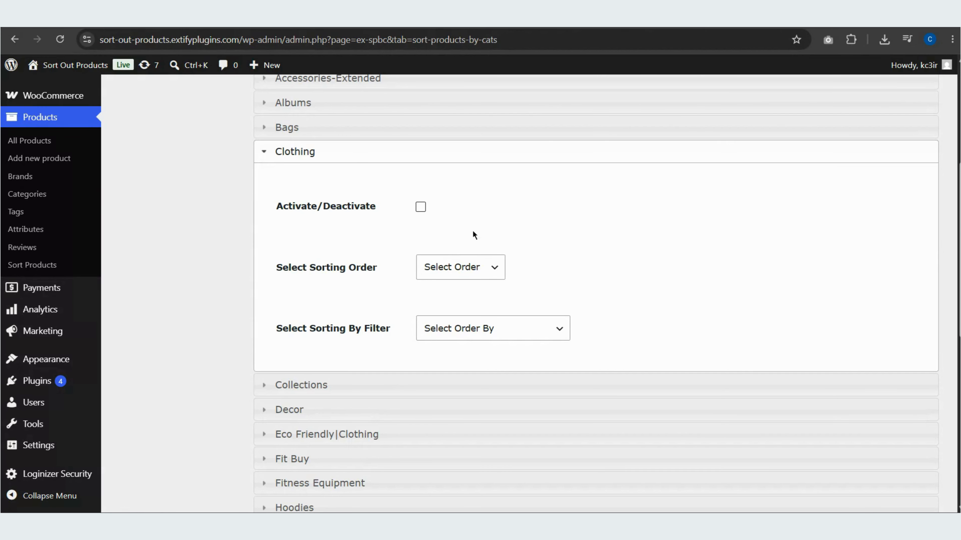
pyautogui.click(527, 323)
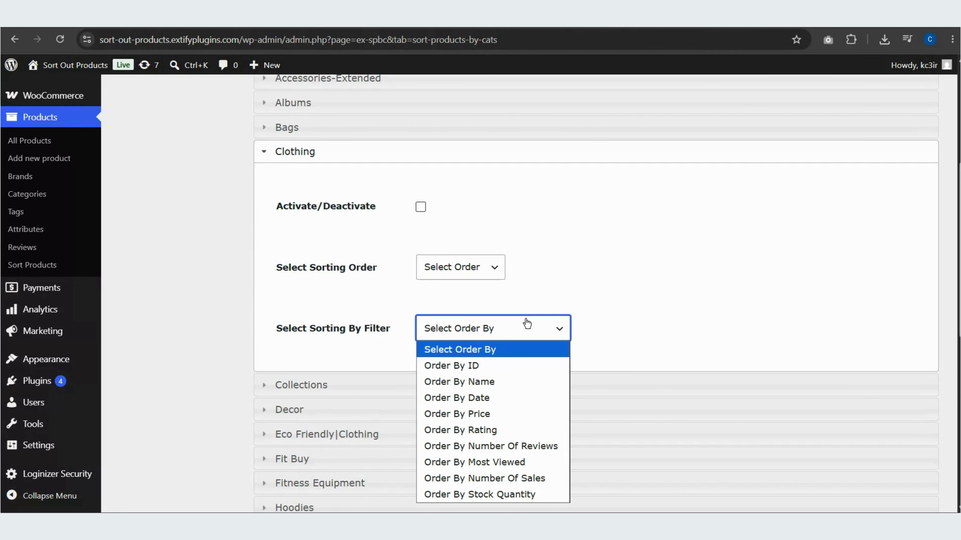
pyautogui.scroll(-10, 527, 323)
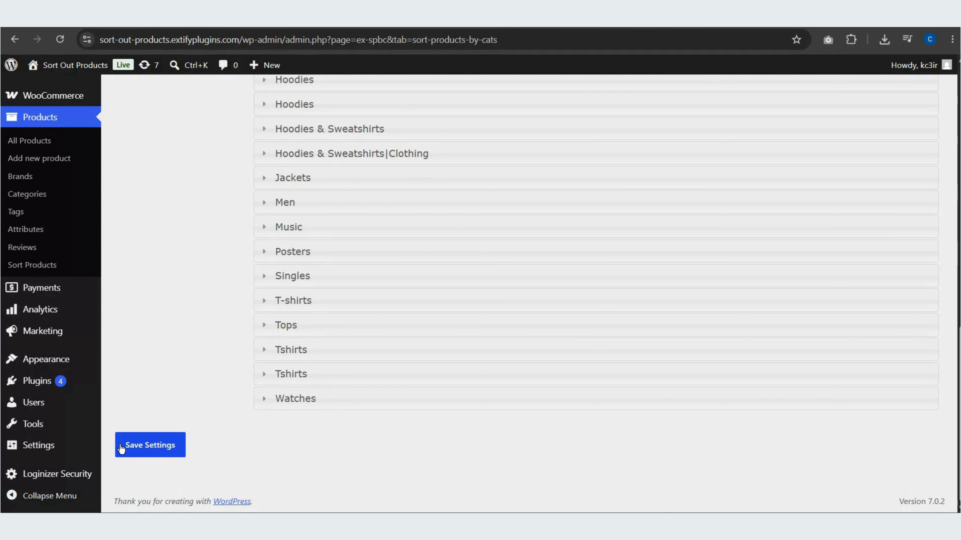
pyautogui.scroll(15, 164, 413)
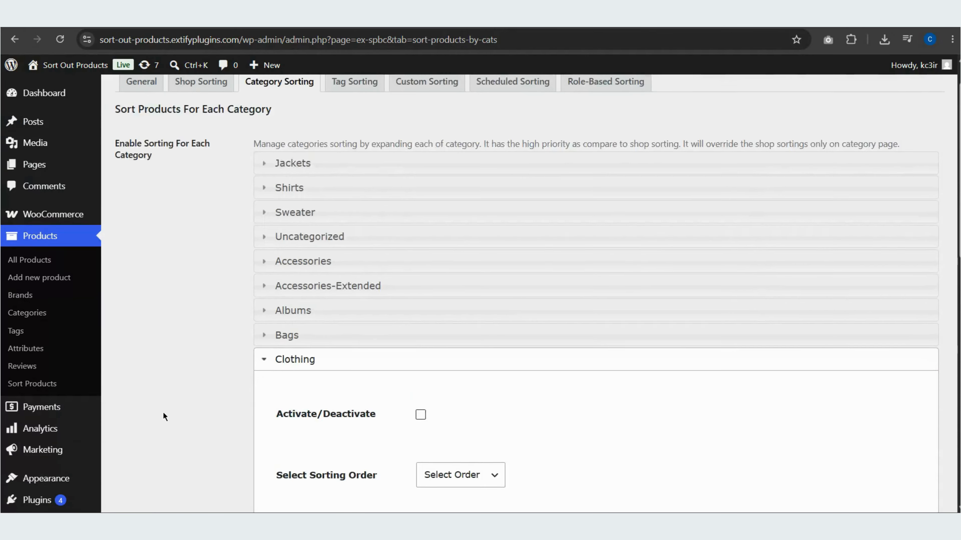
pyautogui.click(354, 126)
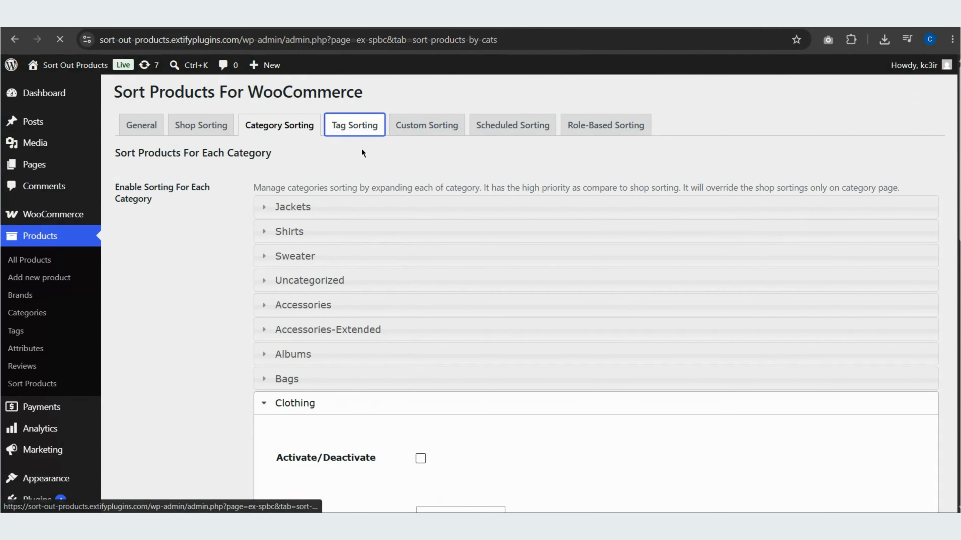
# Open the custom sorting settings and choose the Decor category as the products to sort
pyautogui.click(416, 126)
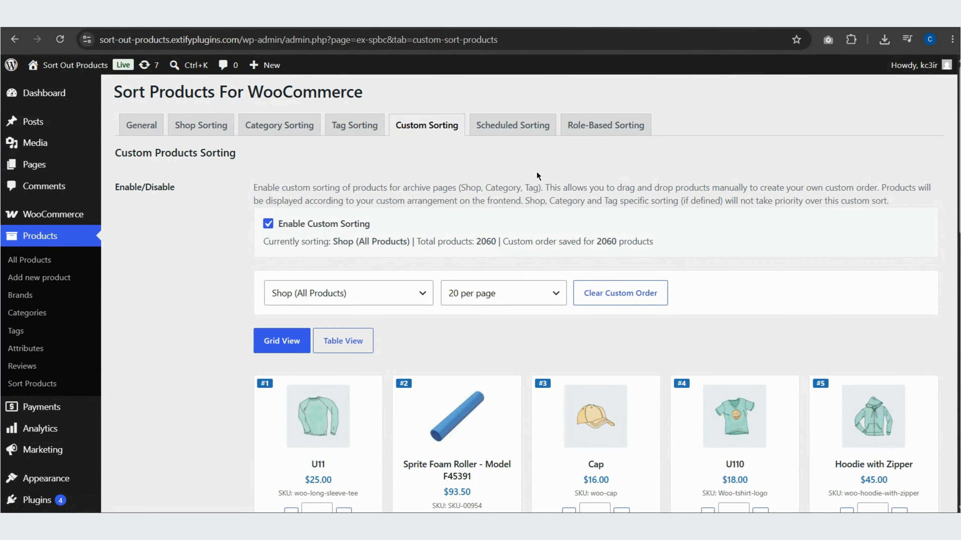
pyautogui.scroll(-3, 767, 250)
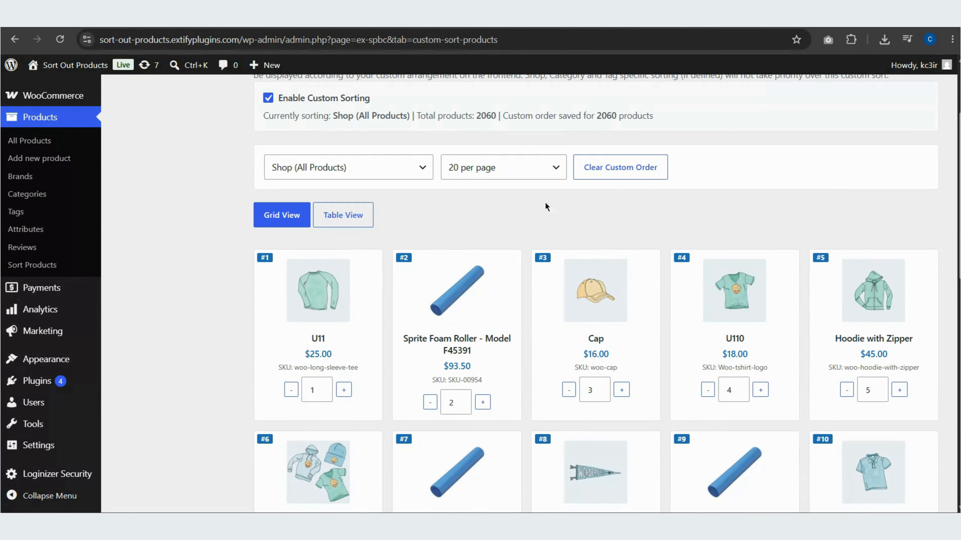
pyautogui.click(354, 167)
pyautogui.scroll(-5, 375, 235)
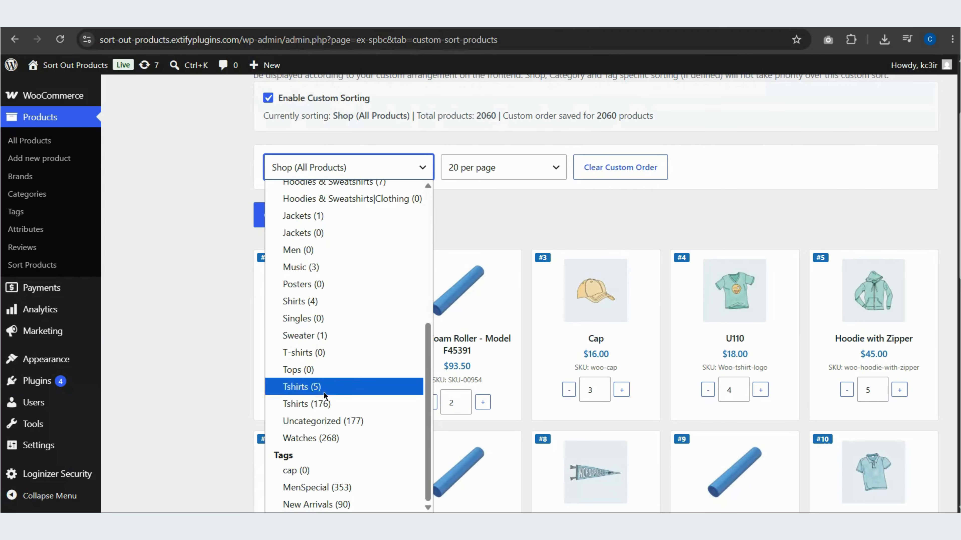
pyautogui.scroll(3, 323, 261)
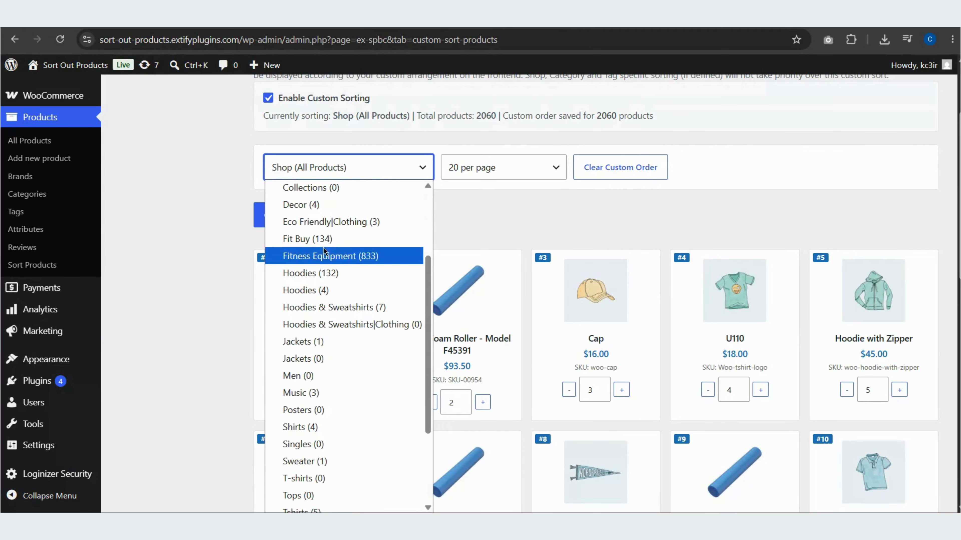
pyautogui.click(327, 207)
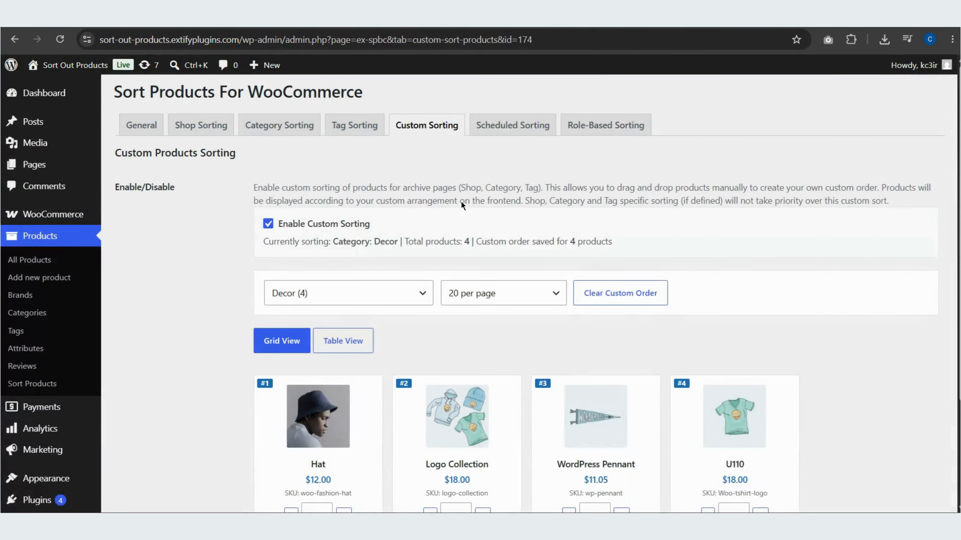
# Rearrange the Decor products in the grid as Hat, WordPress Pennant, U110, Logo Collection
pyautogui.scroll(-5, 464, 202)
pyautogui.moveTo(486, 295); pyautogui.dragTo(609, 327)
pyautogui.moveTo(700, 343); pyautogui.dragTo(579, 282)
pyautogui.scroll(-1, 536, 238)
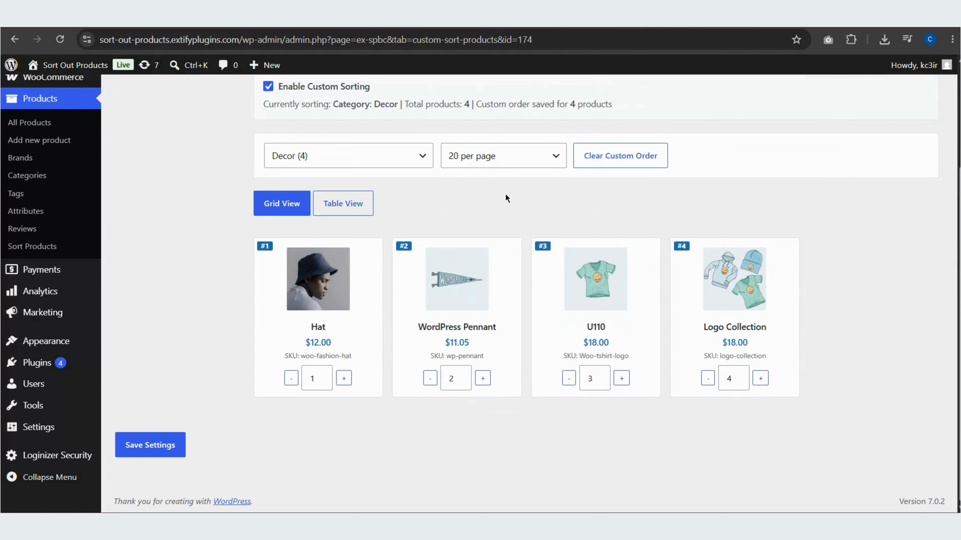
# Show the Decor products in table view and reorder the rows as Hat, Logo Collection, WordPress Pennant, U110, keeping 20 per page
pyautogui.click(368, 203)
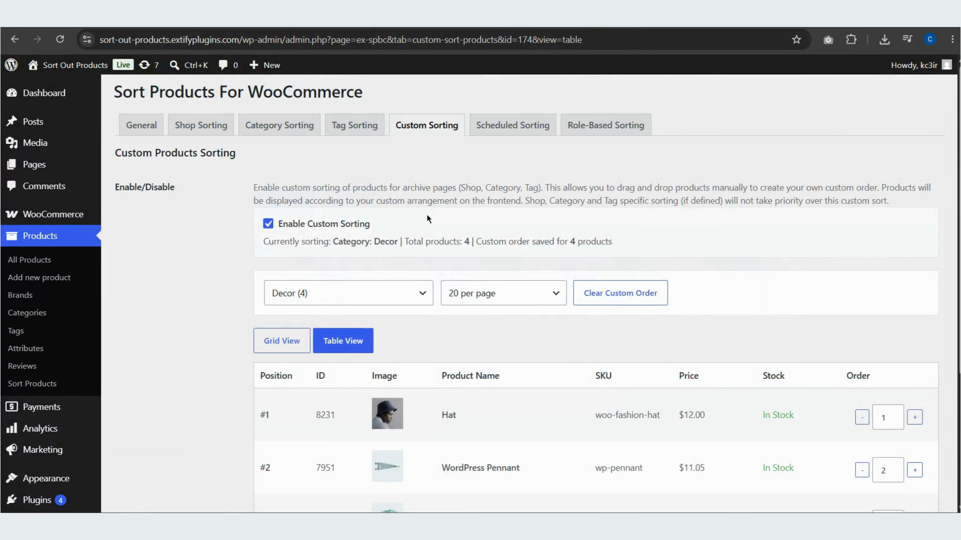
pyautogui.scroll(-2, 427, 215)
pyautogui.moveTo(570, 350); pyautogui.dragTo(568, 301)
pyautogui.moveTo(521, 449); pyautogui.dragTo(524, 321)
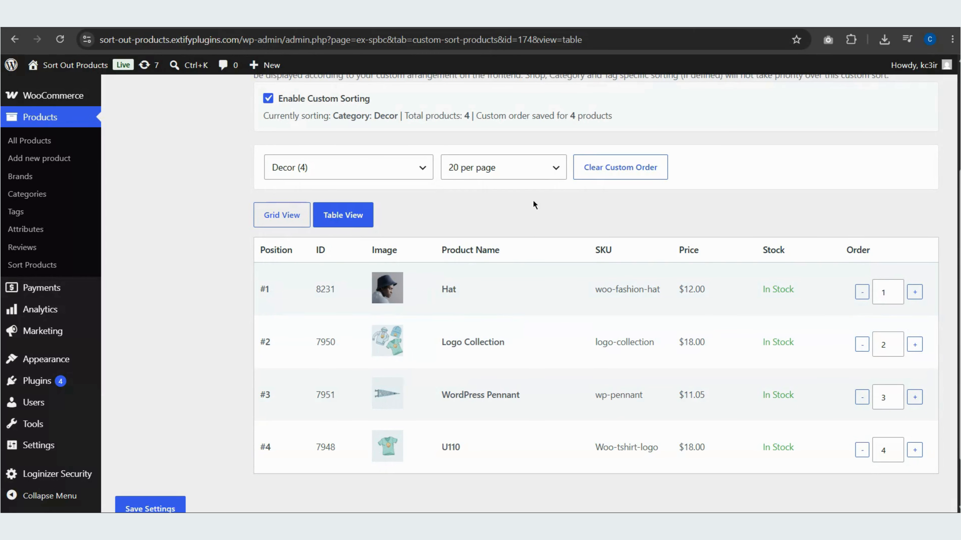
pyautogui.click(536, 178)
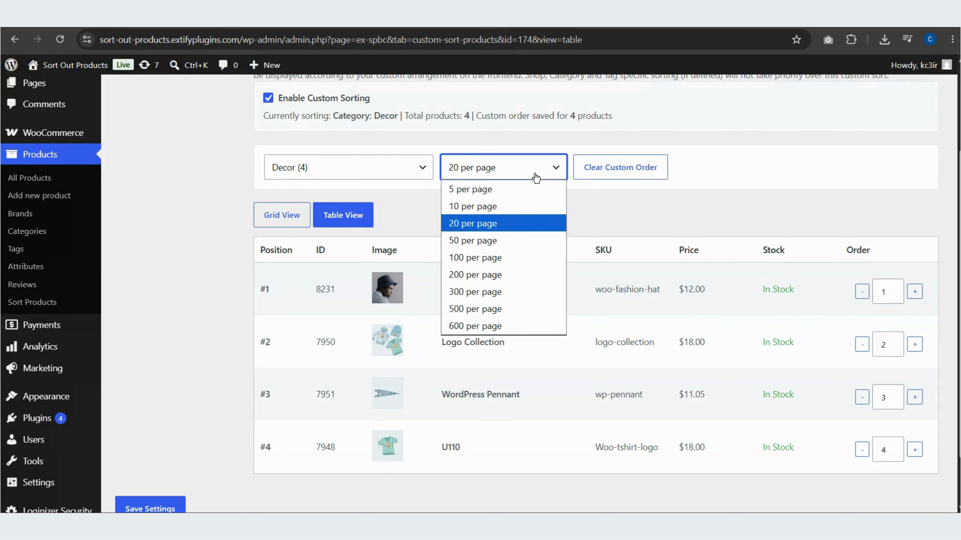
pyautogui.click(535, 177)
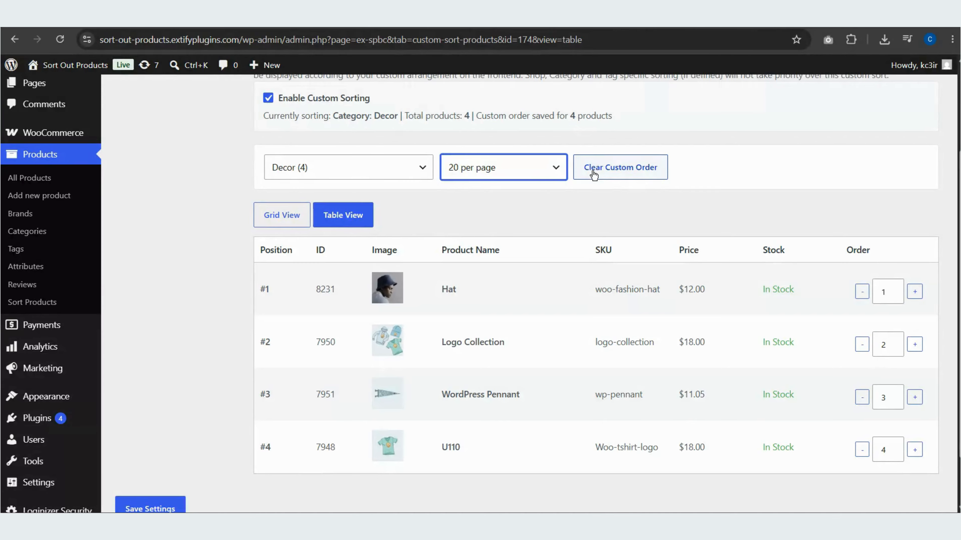
# Start a new schedule-based sorting rule and apply it to the entire shop
pyautogui.scroll(4, 592, 174)
pyautogui.click(515, 134)
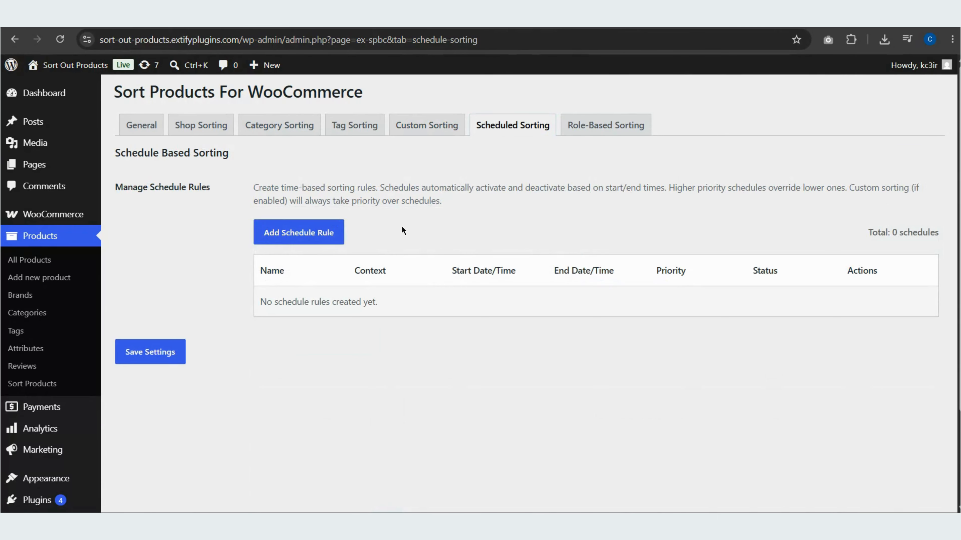
pyautogui.click(321, 232)
pyautogui.click(377, 194)
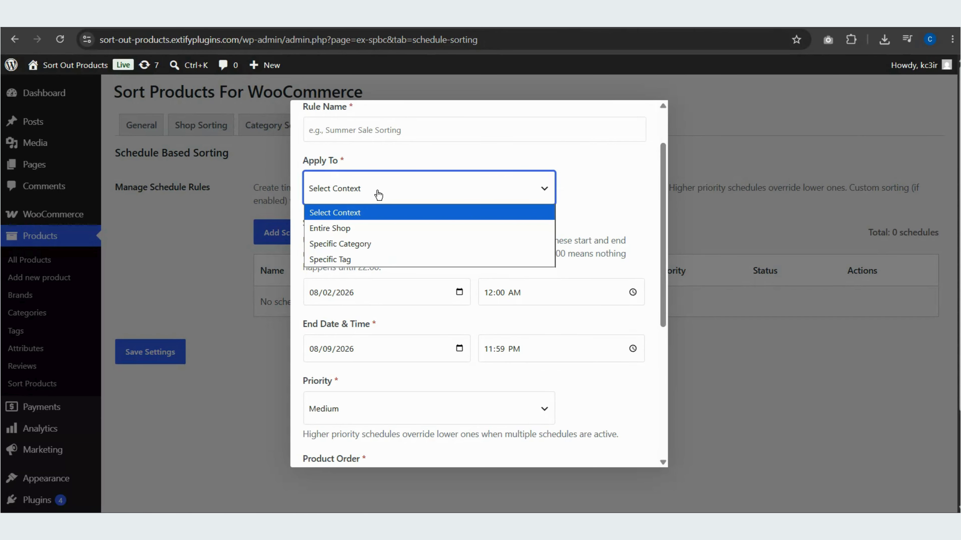
pyautogui.click(372, 228)
# Move Affirm Water Bottle Model 066931 to position 1 in the schedule rule's product order, and close the rule form without saving
pyautogui.scroll(-1, 399, 231)
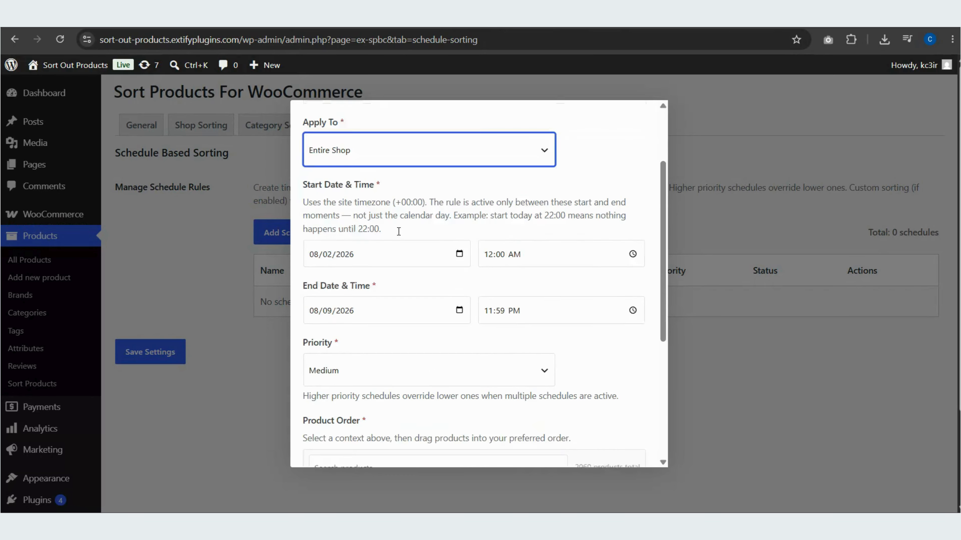
pyautogui.scroll(-2, 399, 231)
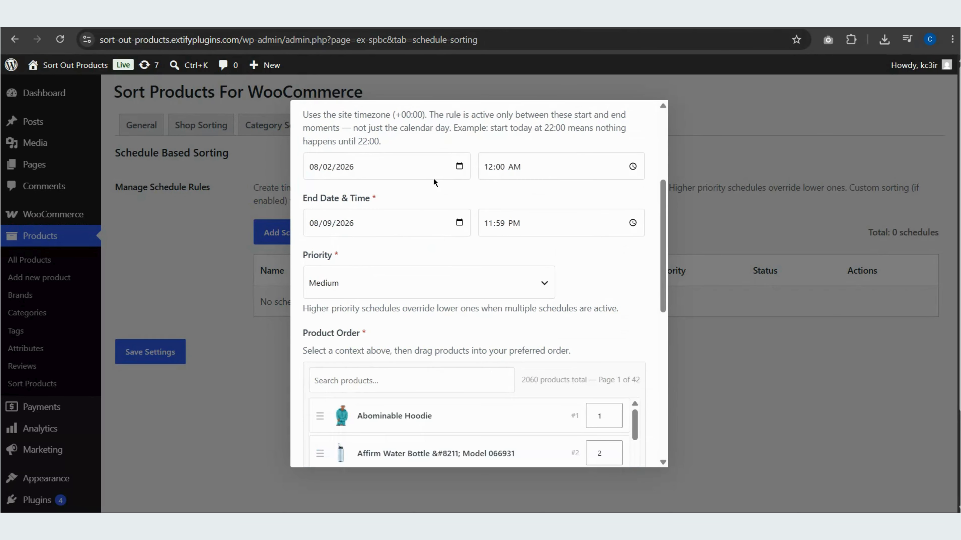
pyautogui.scroll(-3, 433, 178)
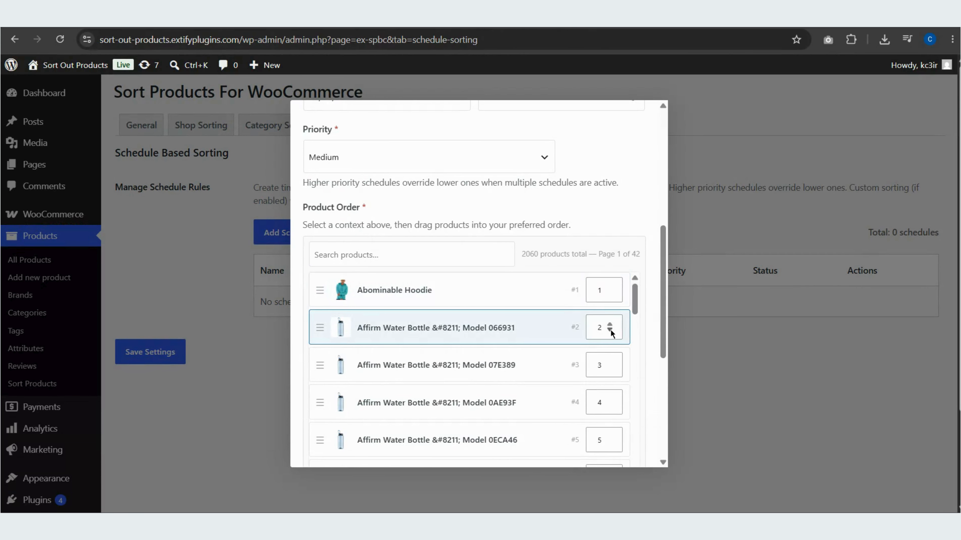
pyautogui.click(610, 327)
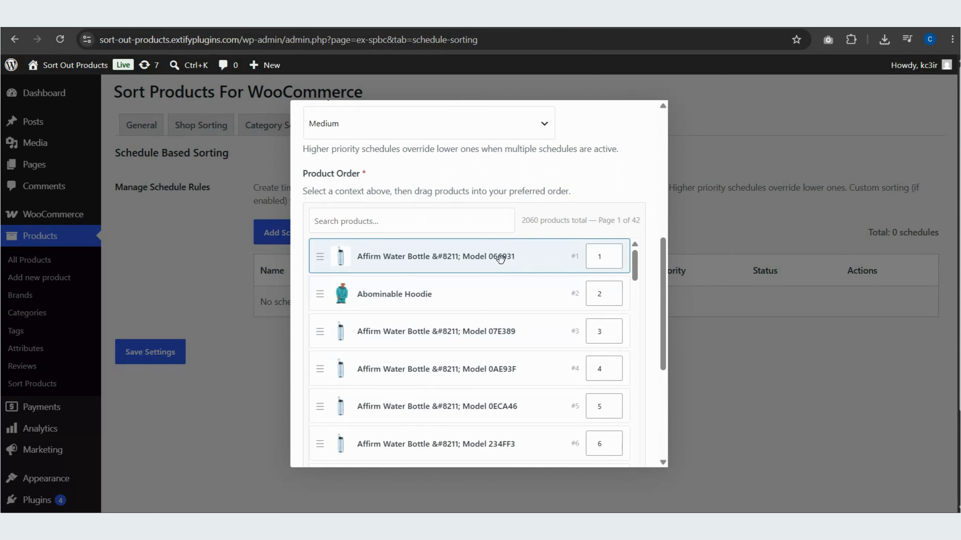
pyautogui.click(223, 276)
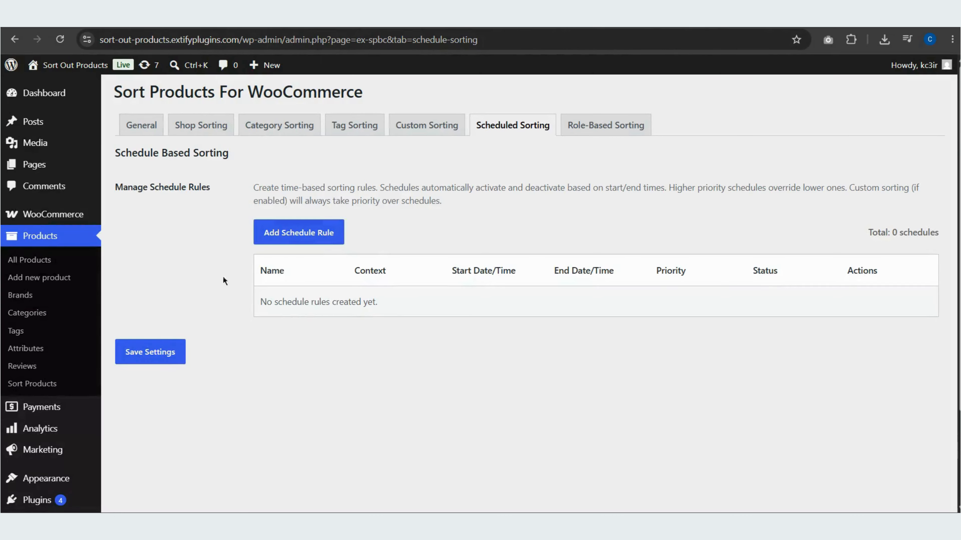
# Start a new role-based sorting rule for the Administrator role and apply it to the entire shop
pyautogui.click(590, 126)
pyautogui.click(343, 234)
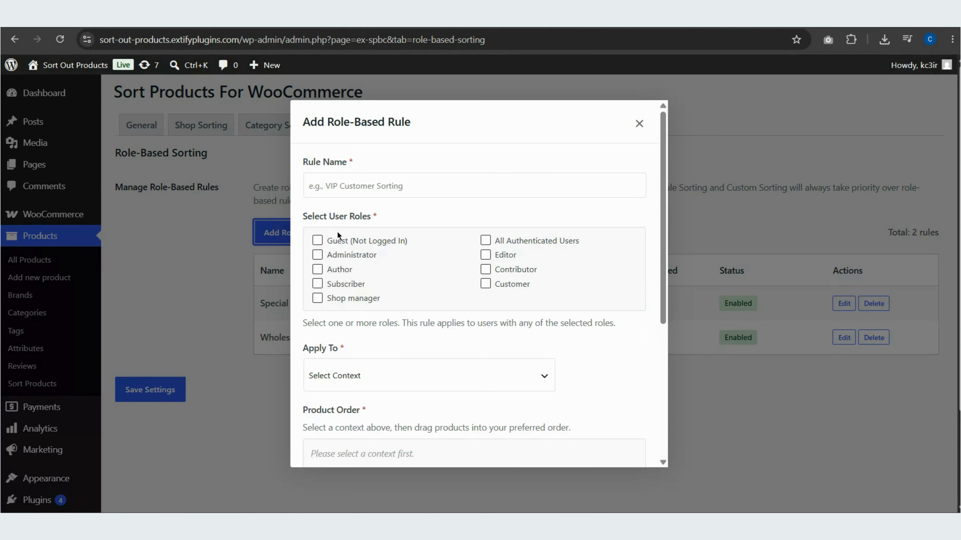
pyautogui.click(351, 255)
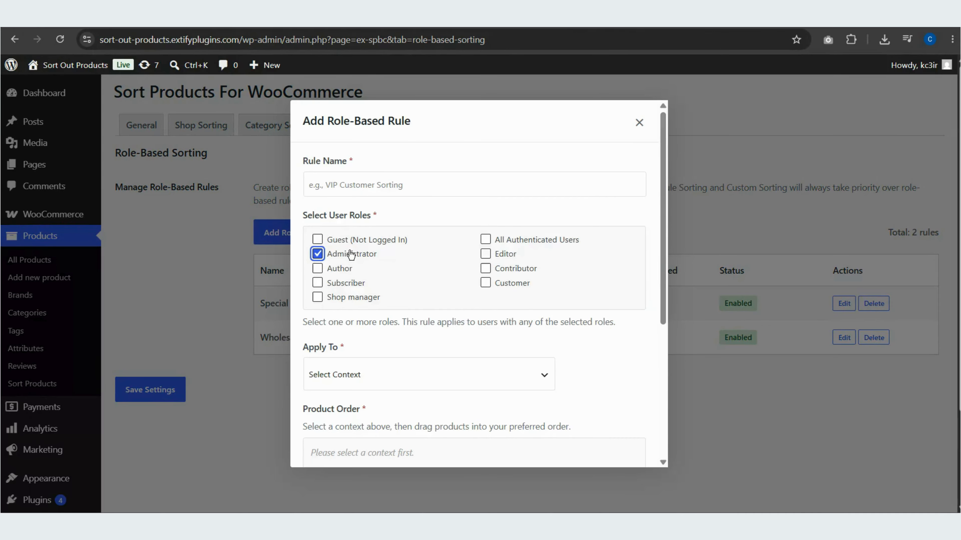
pyautogui.scroll(-3, 353, 253)
pyautogui.click(360, 248)
pyautogui.click(365, 287)
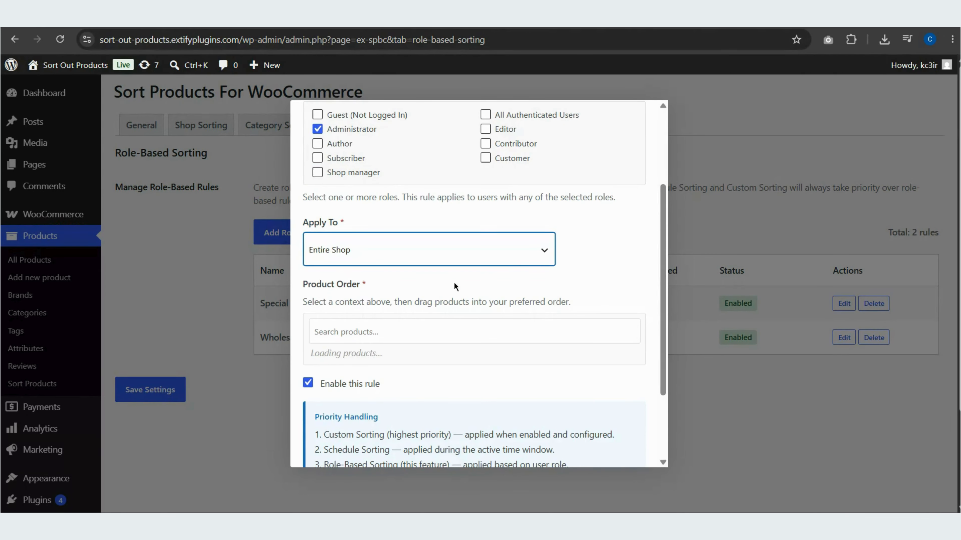
# Examine the role-based rule's product order list and priority handling notes, and leave the rule form without saving
pyautogui.scroll(-5, 508, 278)
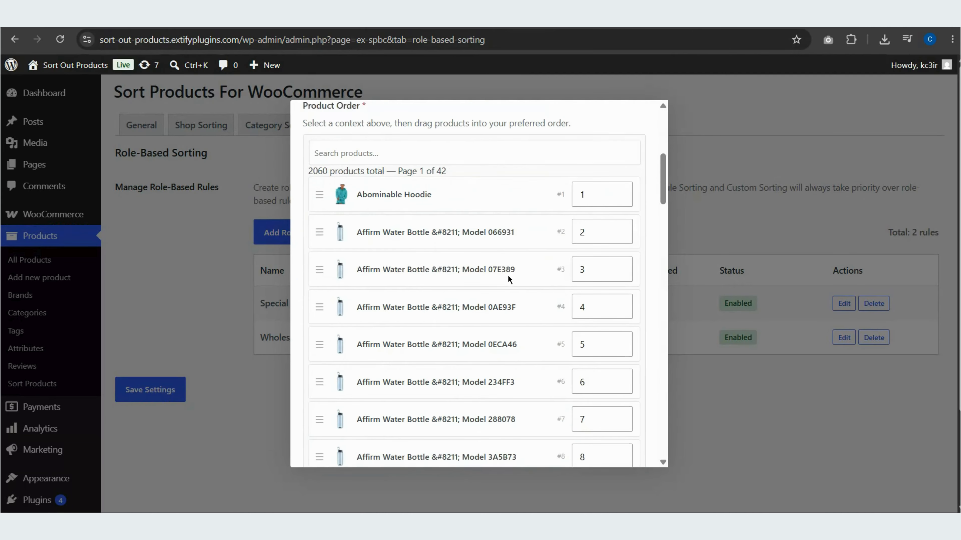
pyautogui.scroll(2, 521, 273)
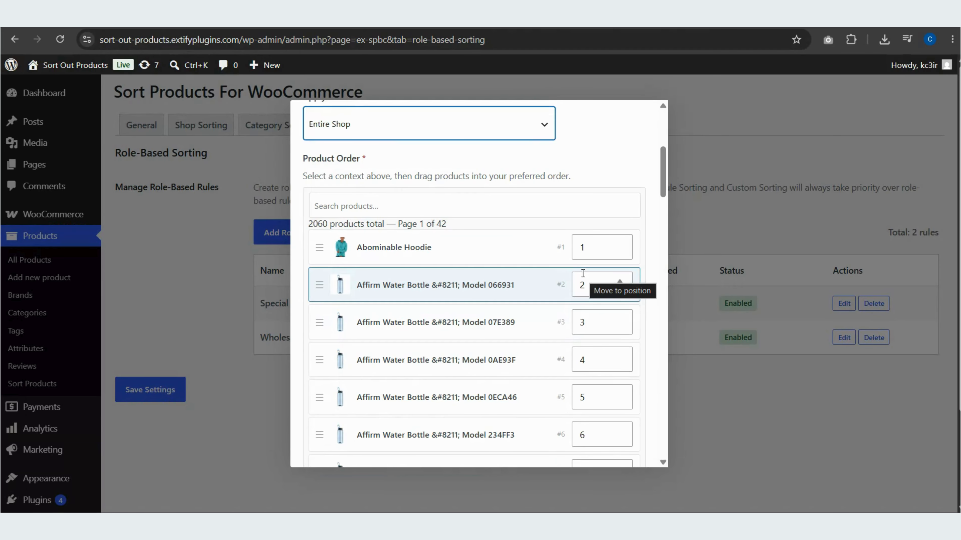
pyautogui.scroll(-20, 583, 274)
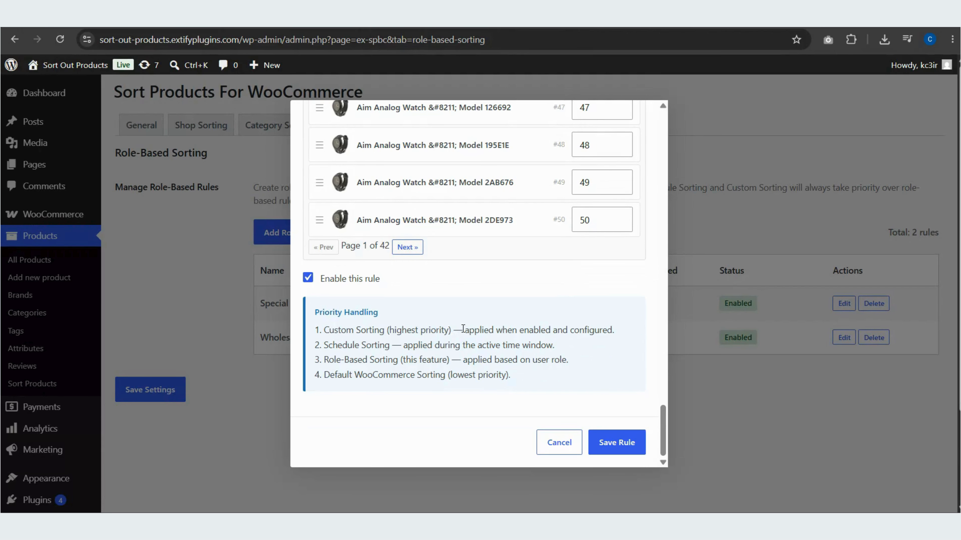
pyautogui.click(703, 363)
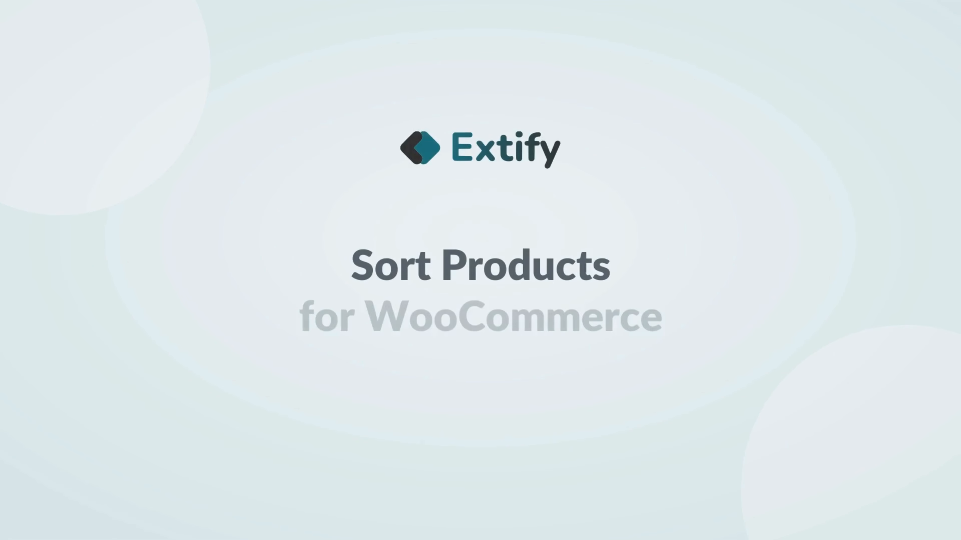